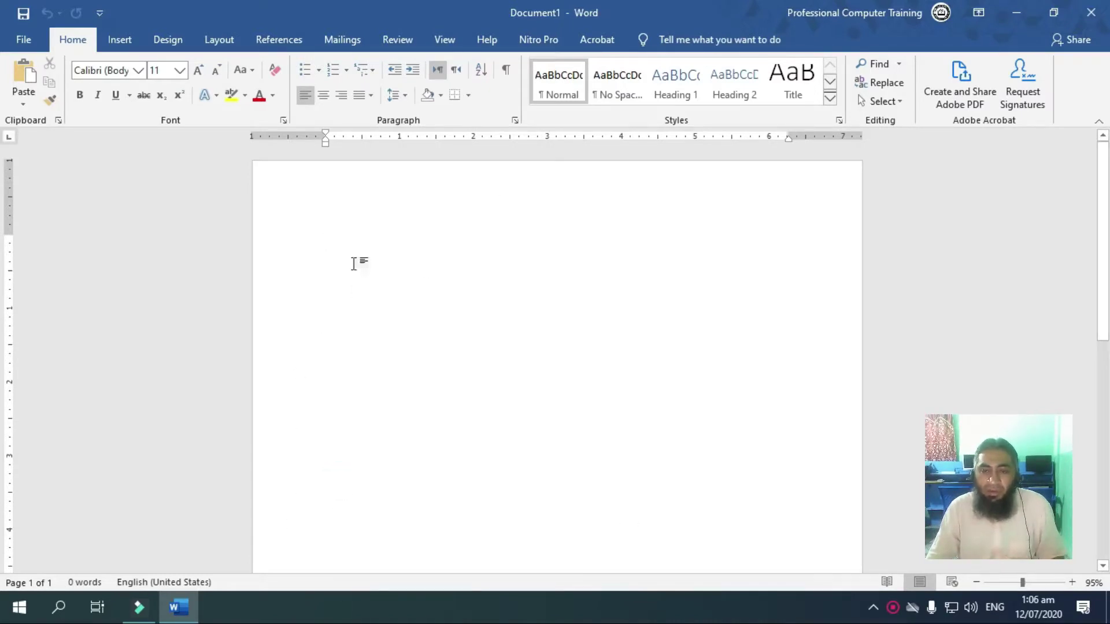
Add the built-in Fourier Series equation from the Equation gallery onto the blank page
left_click(132, 44)
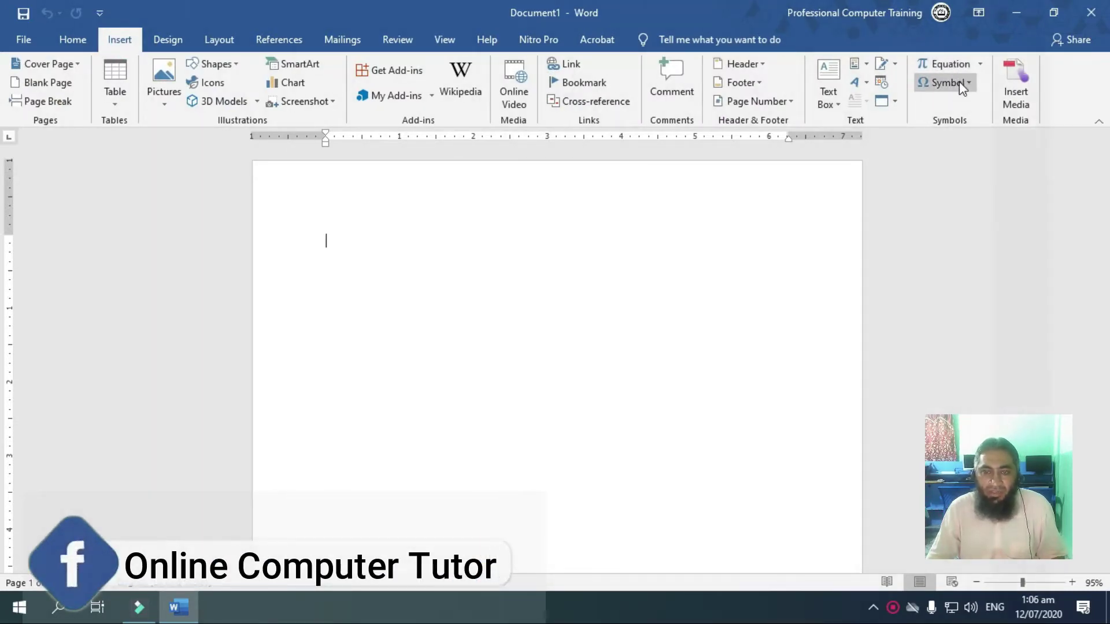
left_click(981, 63)
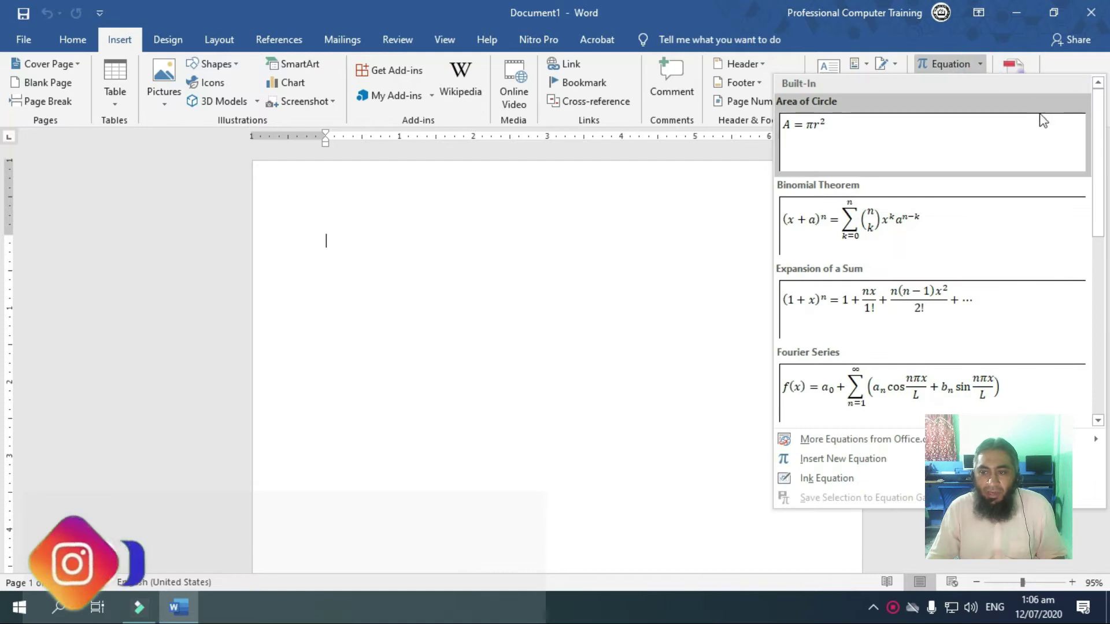
mouse_move(1097, 156)
left_mouse_down()
mouse_move(1095, 406)
mouse_move(1093, 144)
left_mouse_up()
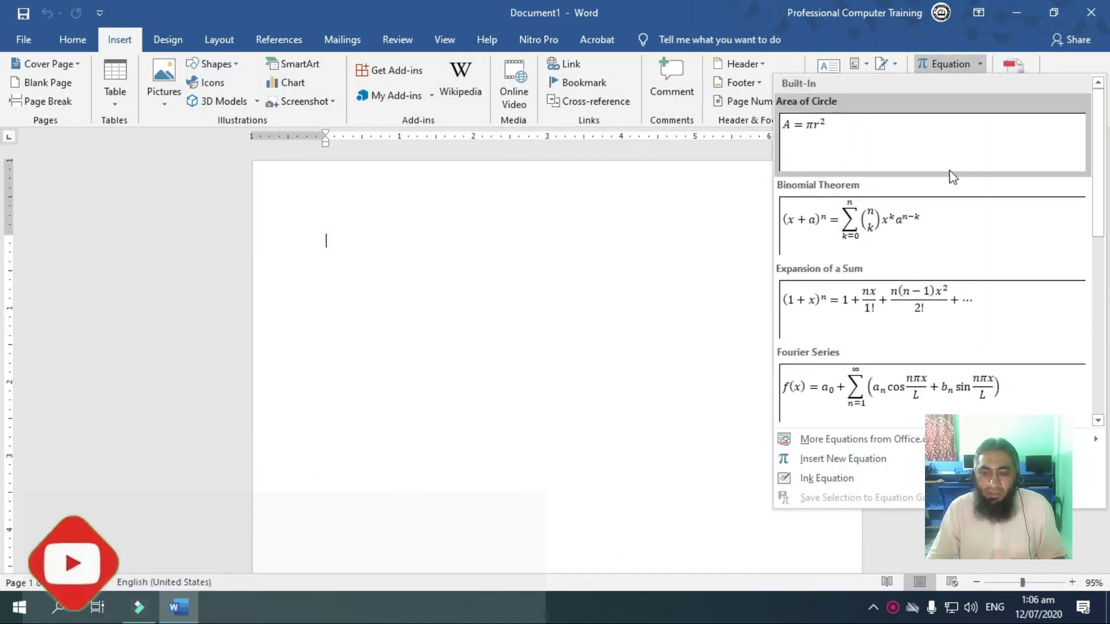
left_click(925, 387)
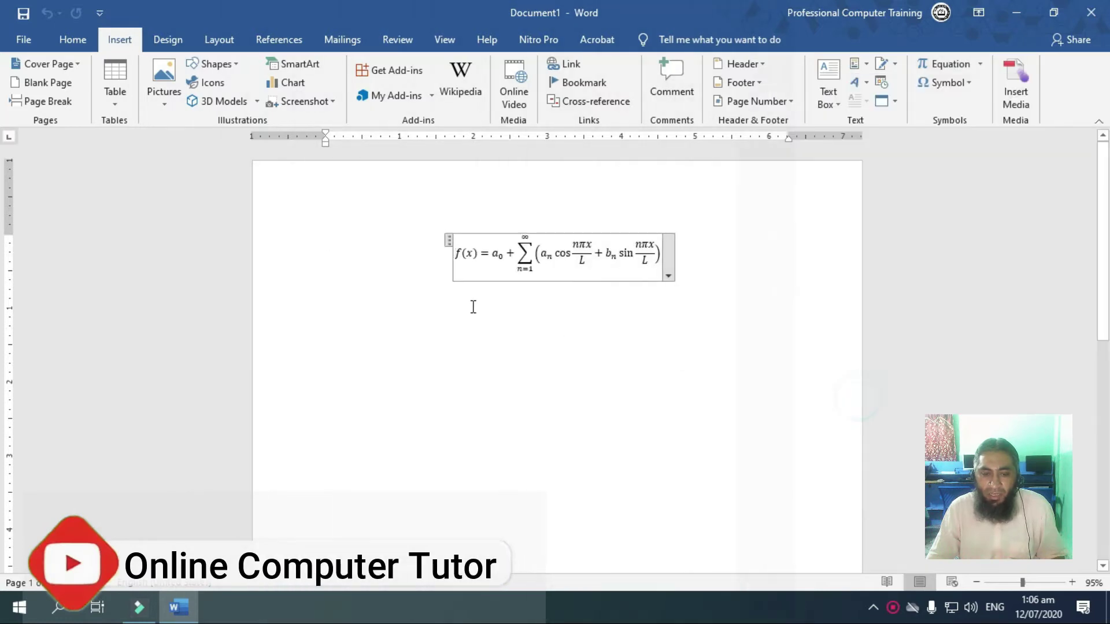
Edit the Fourier Series, replacing the a₀ subscript with °F and adding ∇ after L
left_click(463, 250)
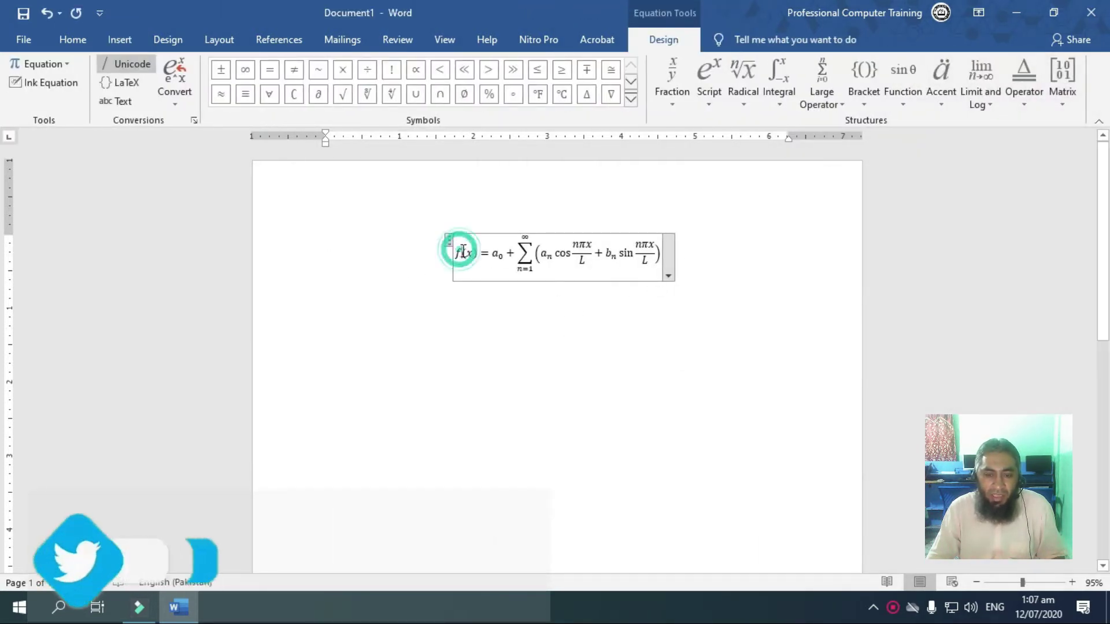
left_click(474, 253)
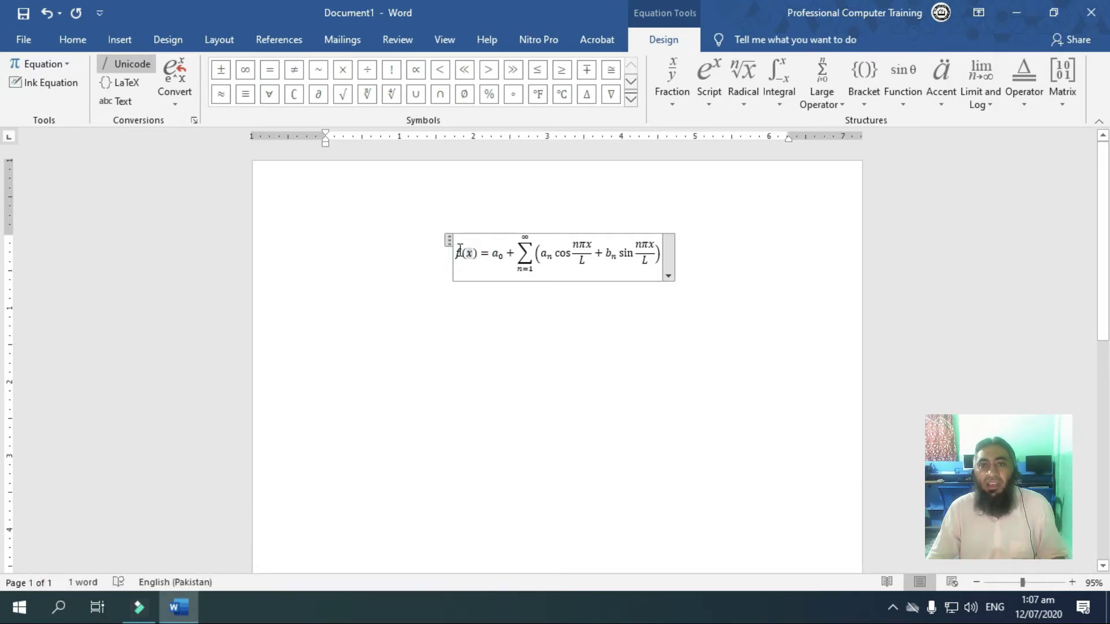
left_click(652, 255)
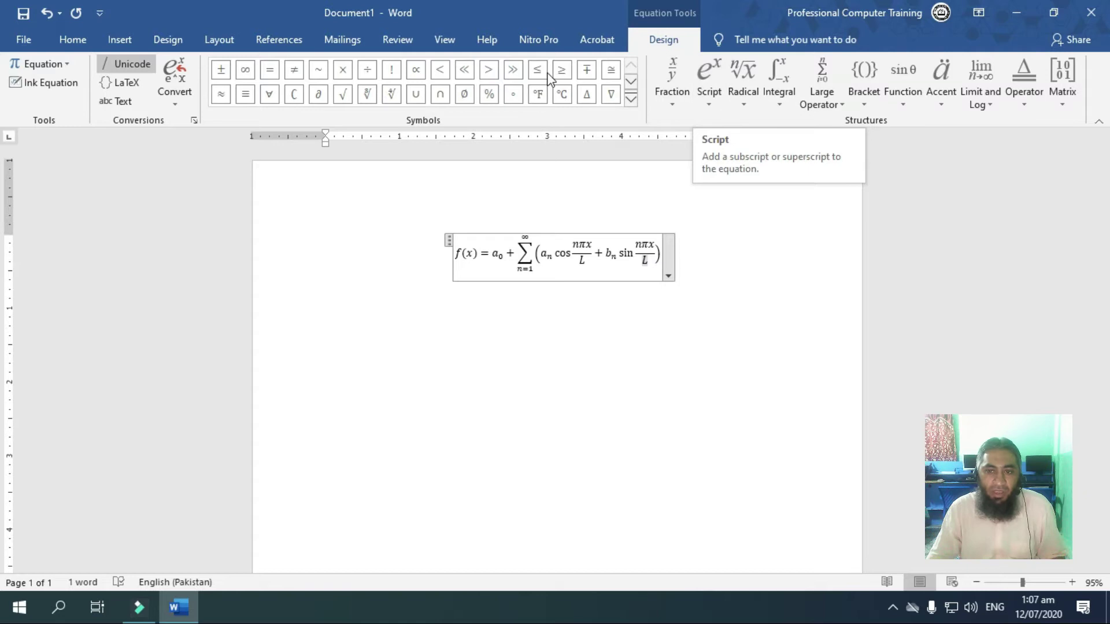
left_click(503, 255)
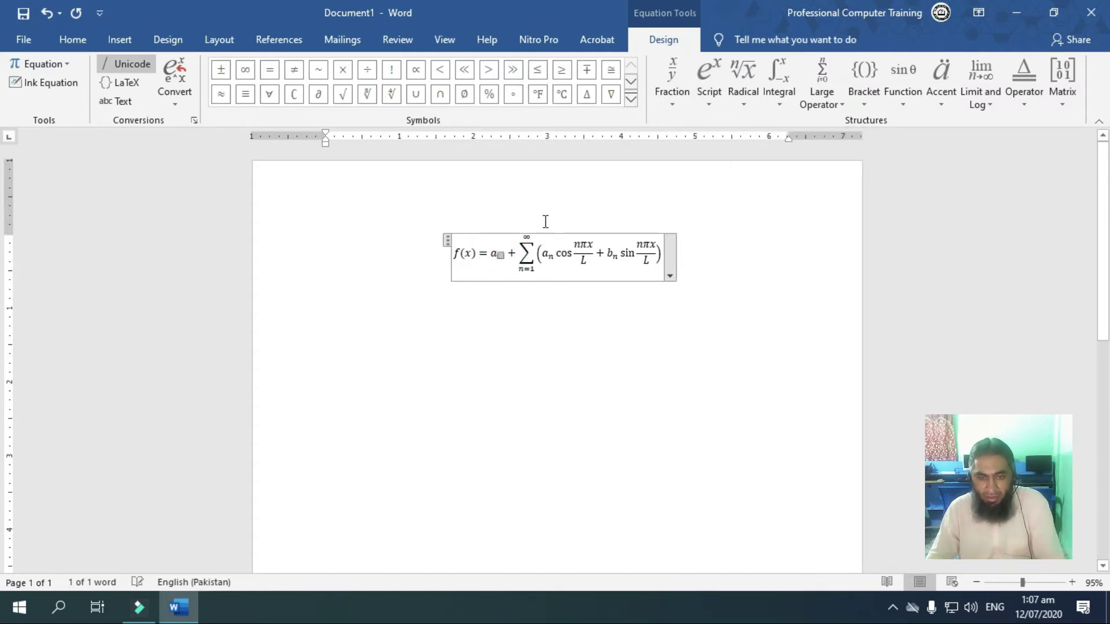
left_click(542, 94)
type("0")
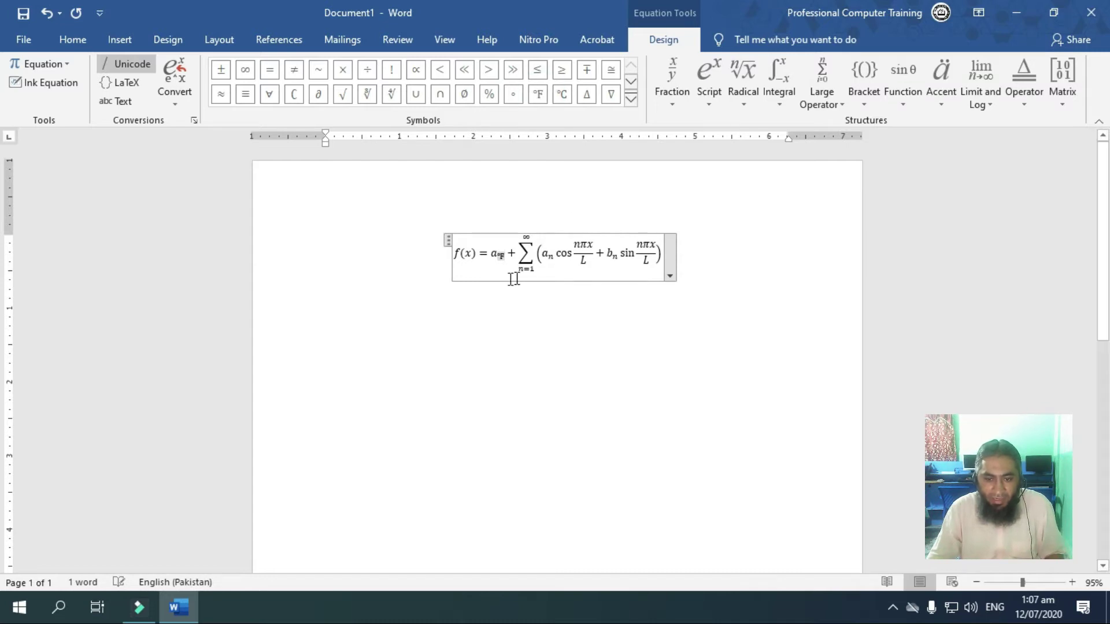
left_click(585, 260)
left_click(611, 94)
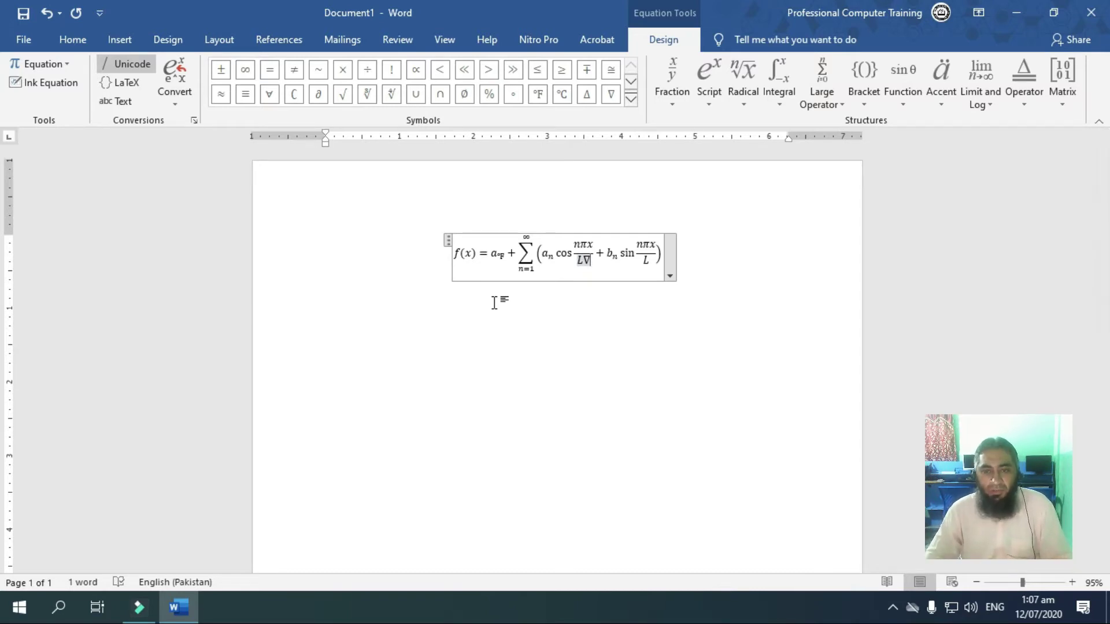
left_click(533, 376)
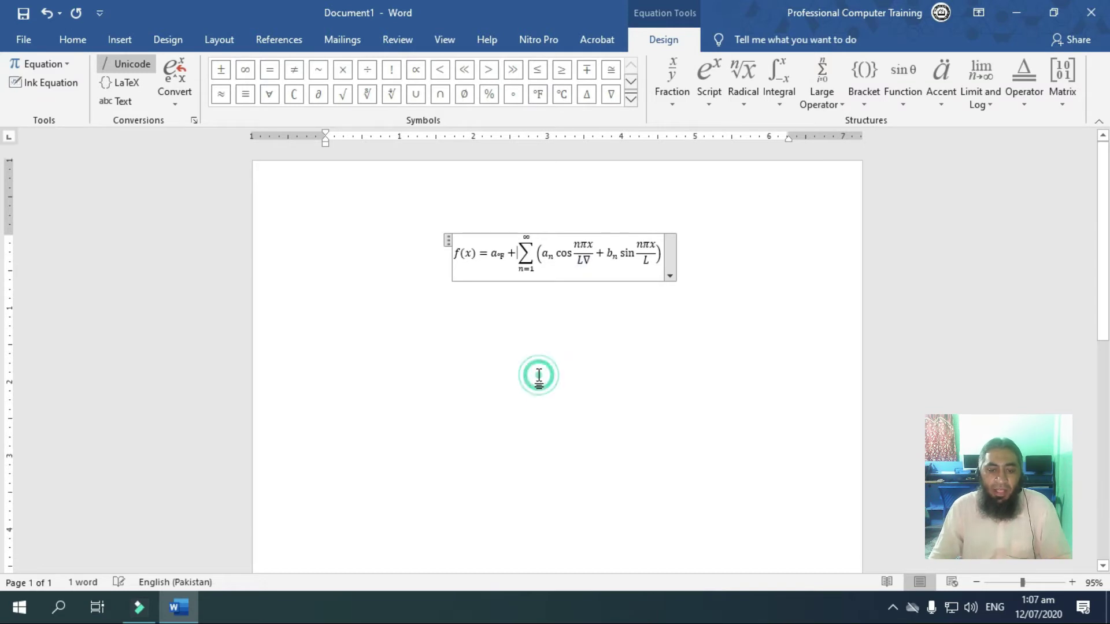
Undo the last change, then select the whole equation and delete it
left_click(431, 366)
key("ctrl+z")
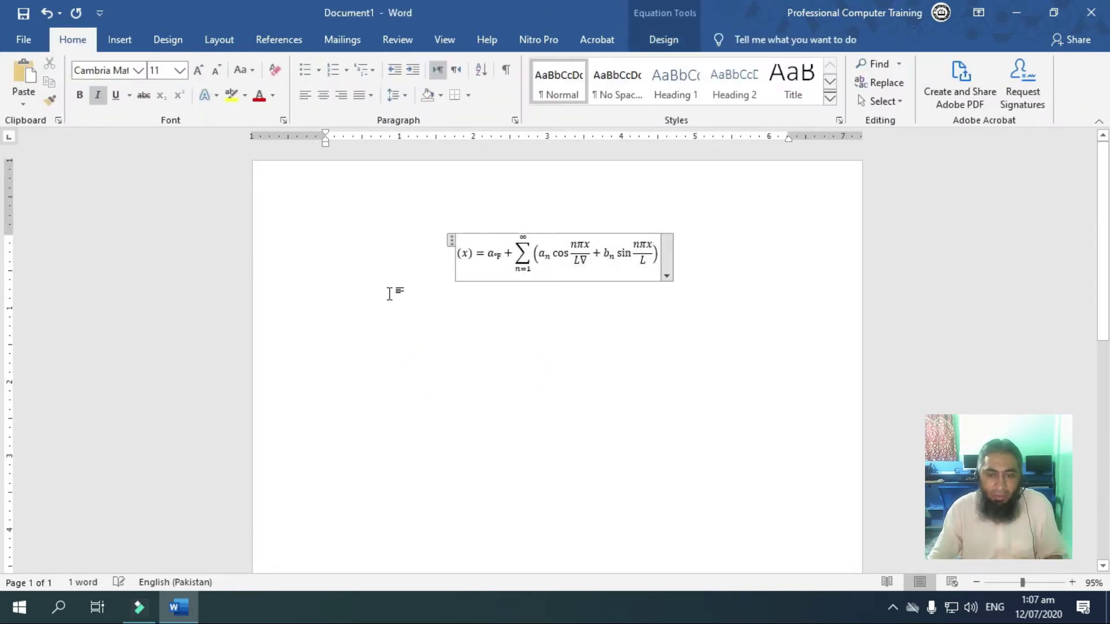
key("ctrl+a")
key("Delete")
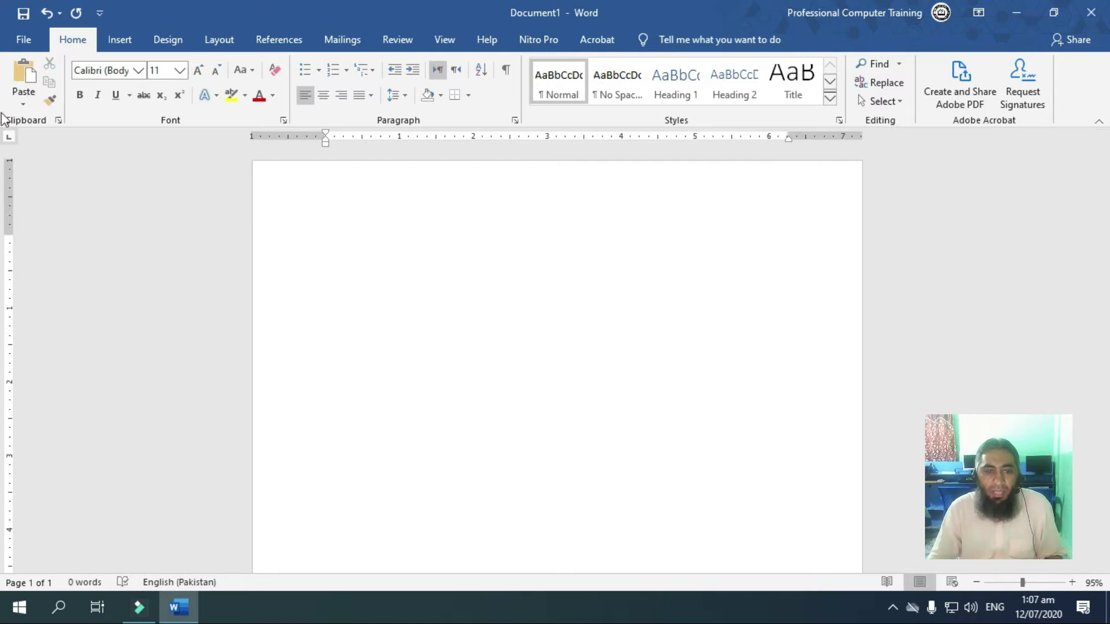
Start a new blank equation and type x2+y+{ into it
left_click(120, 40)
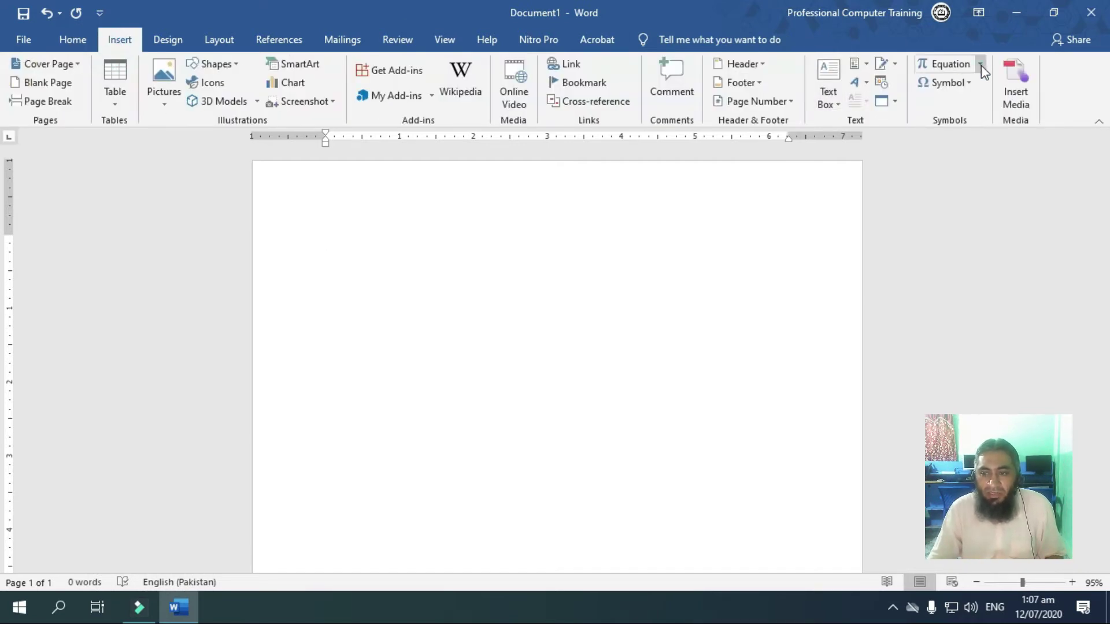
left_click(981, 66)
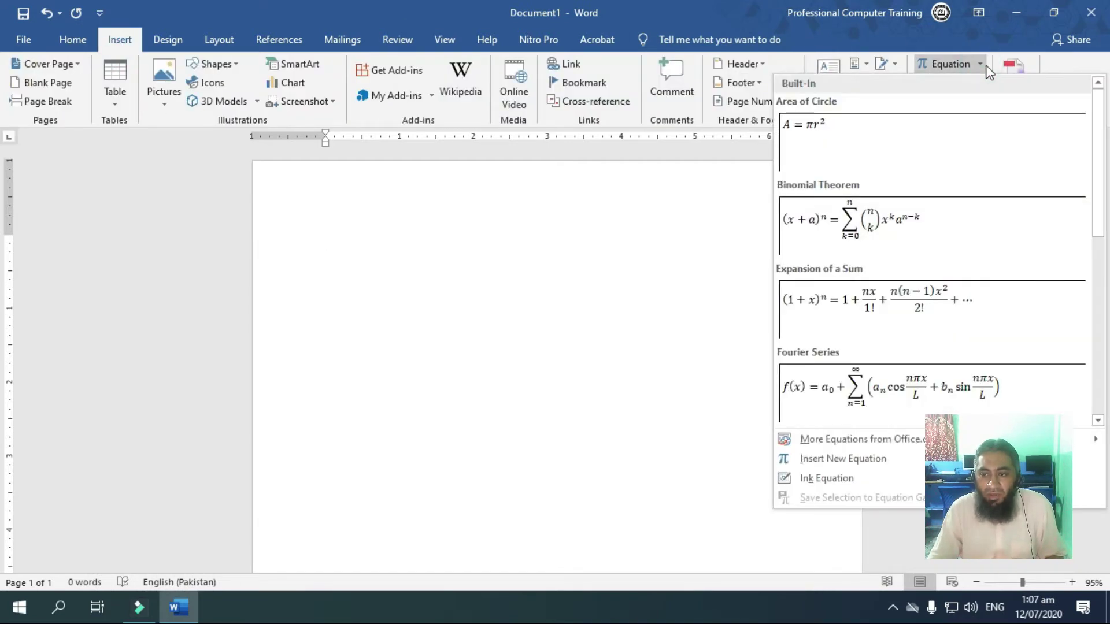
left_click(821, 460)
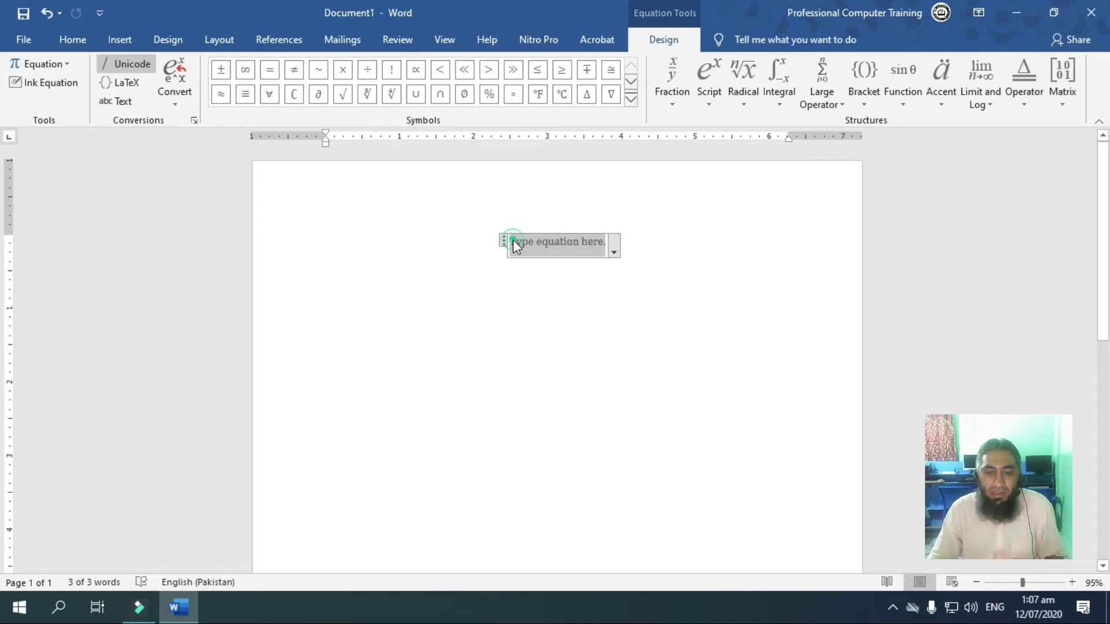
left_click(527, 241)
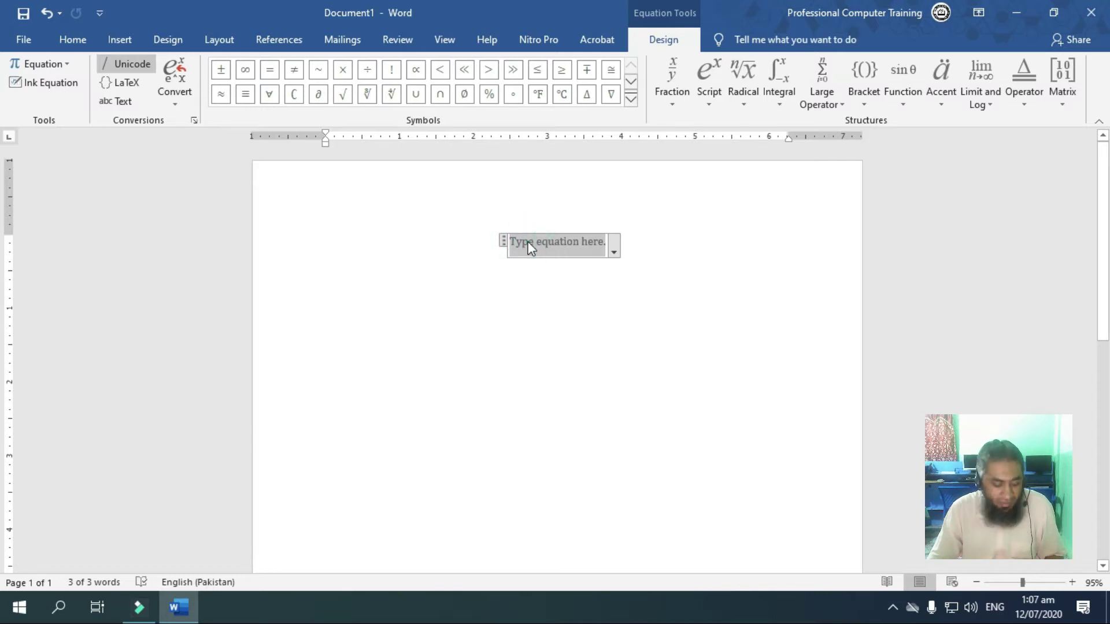
type("x")
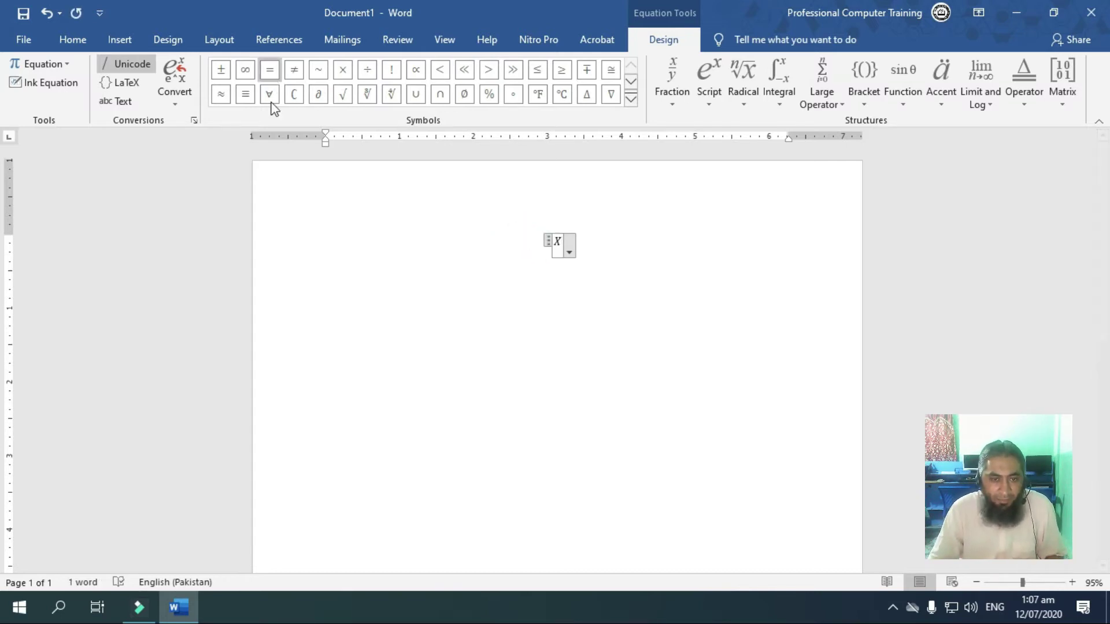
type("2")
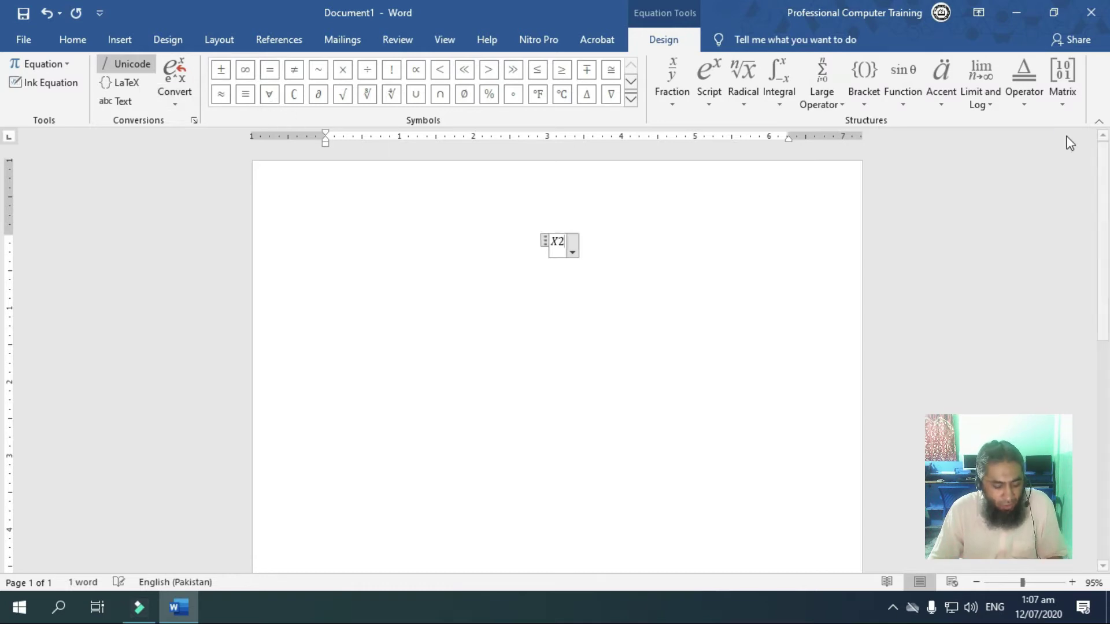
type(" +")
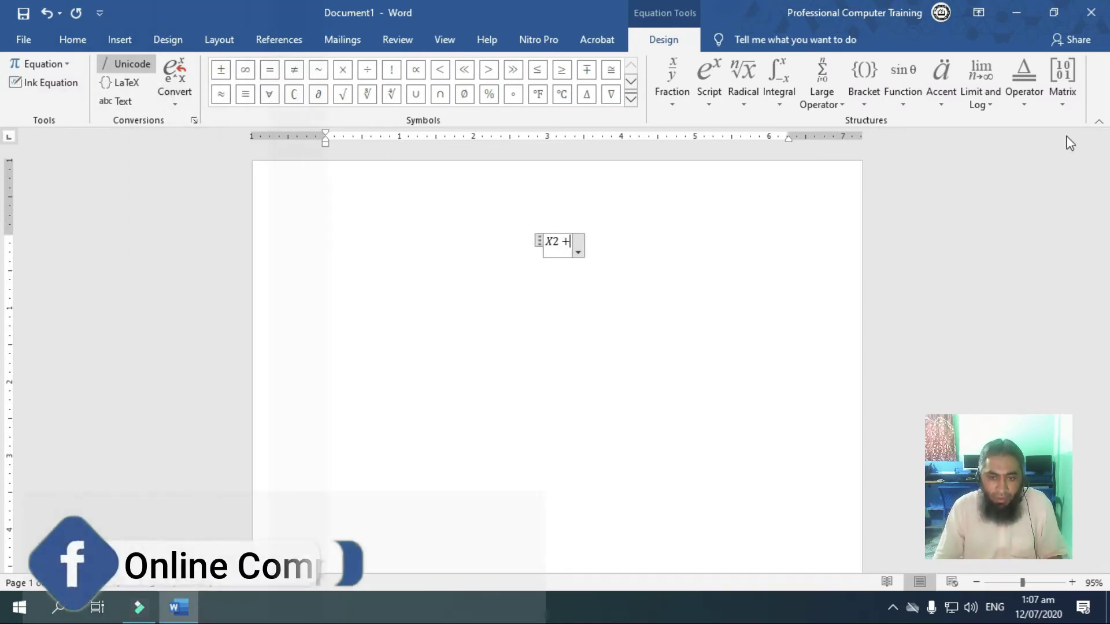
type(" y2")
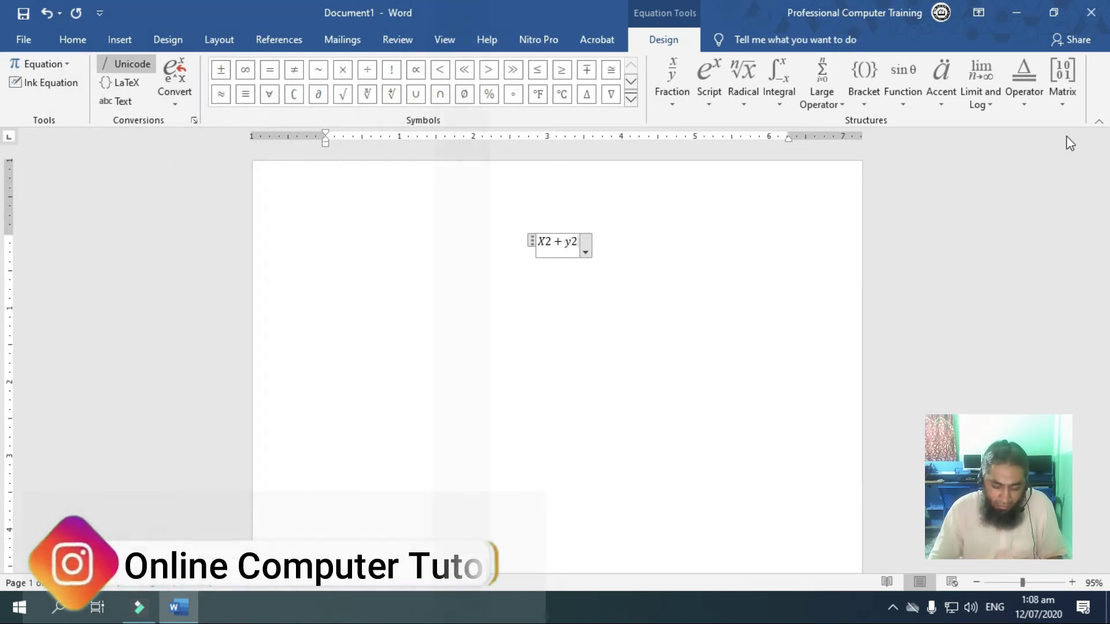
type("+{")
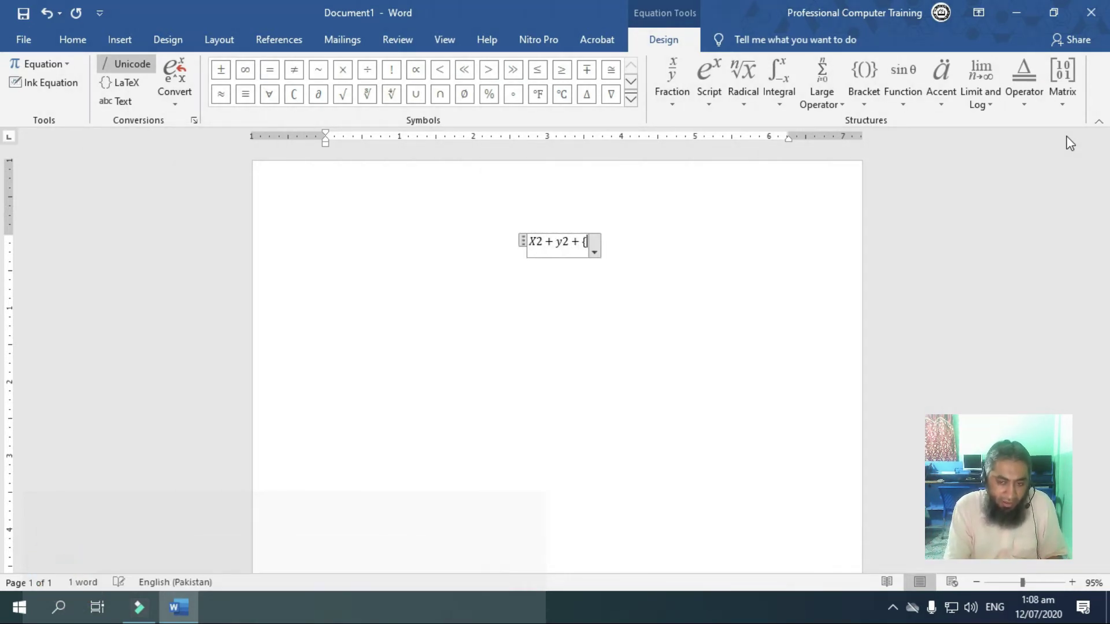
Add dy/dx + Δy/Δx fractions from the Fraction gallery, followed by a closing brace and slash
left_click(674, 71)
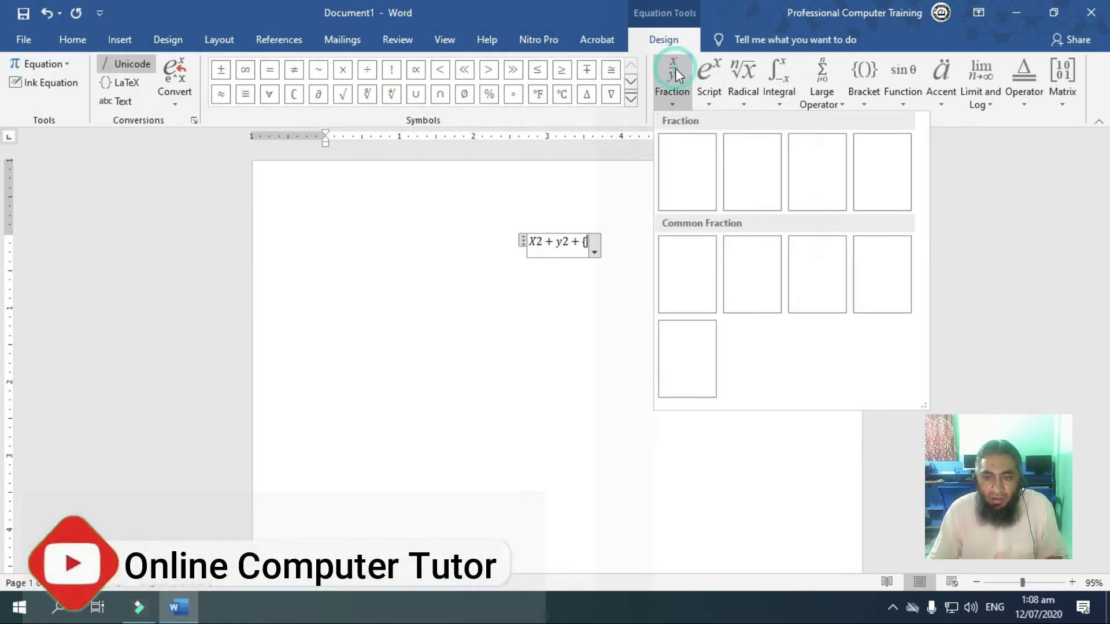
left_click(689, 261)
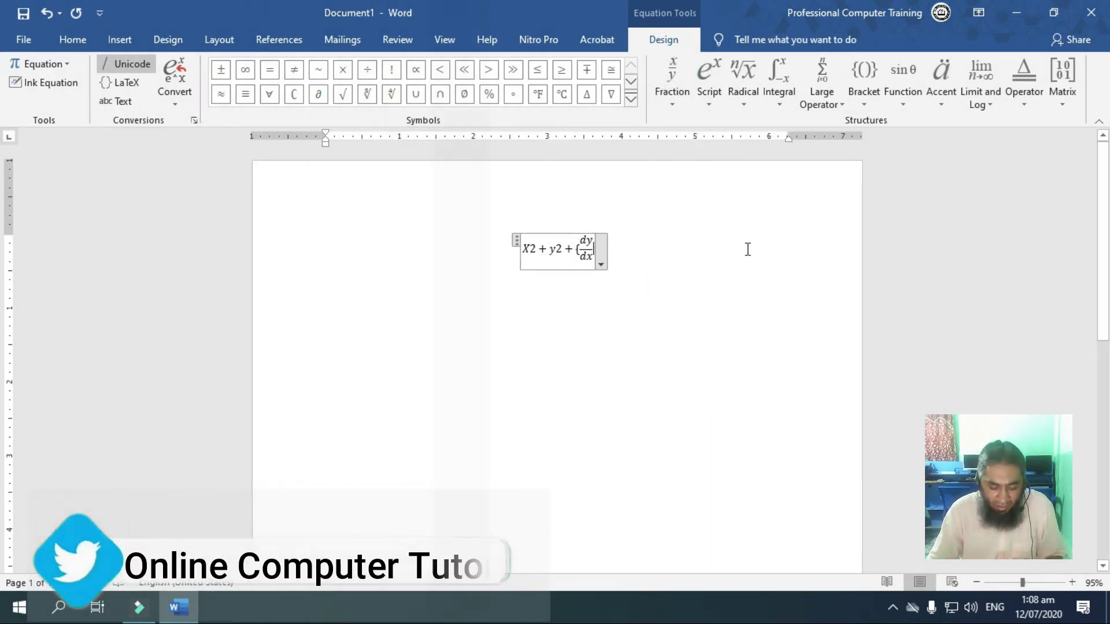
type(" +")
left_click(678, 107)
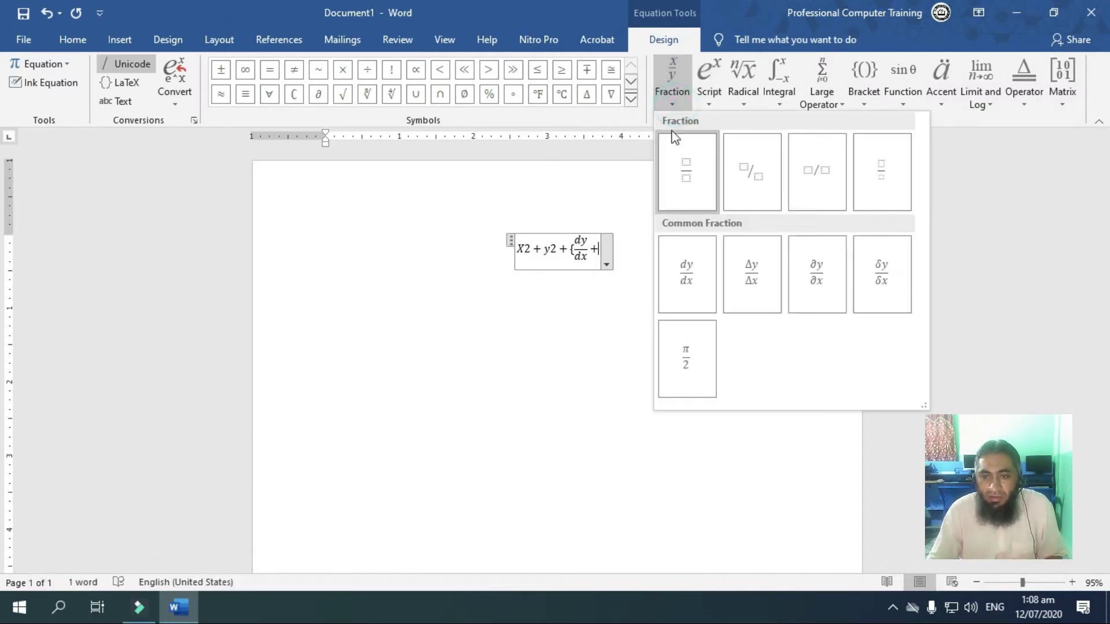
left_click(746, 276)
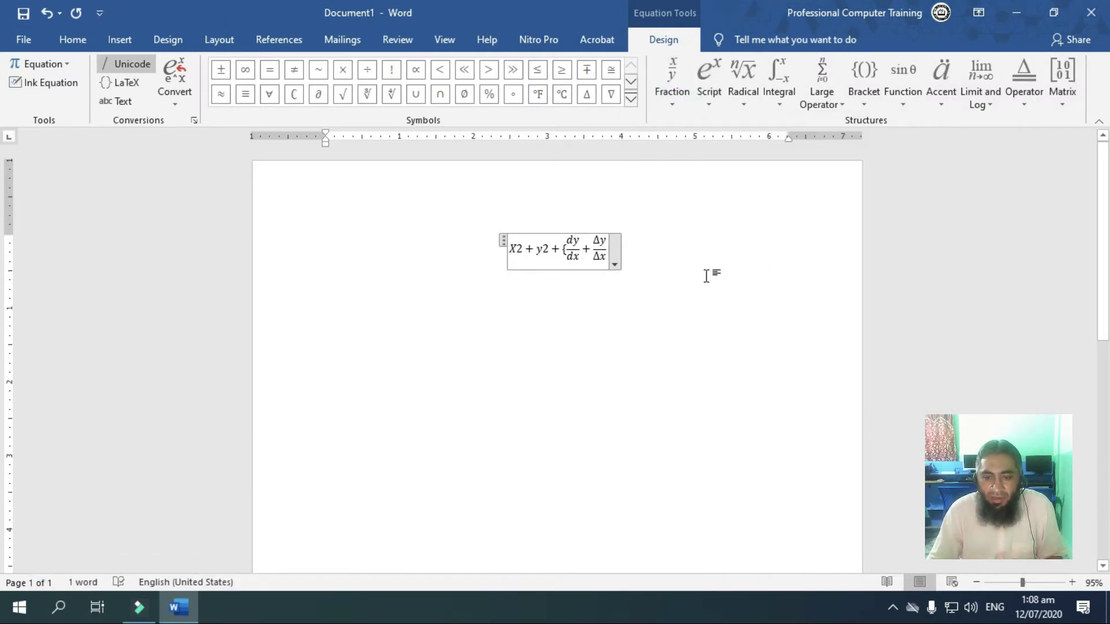
type("}")
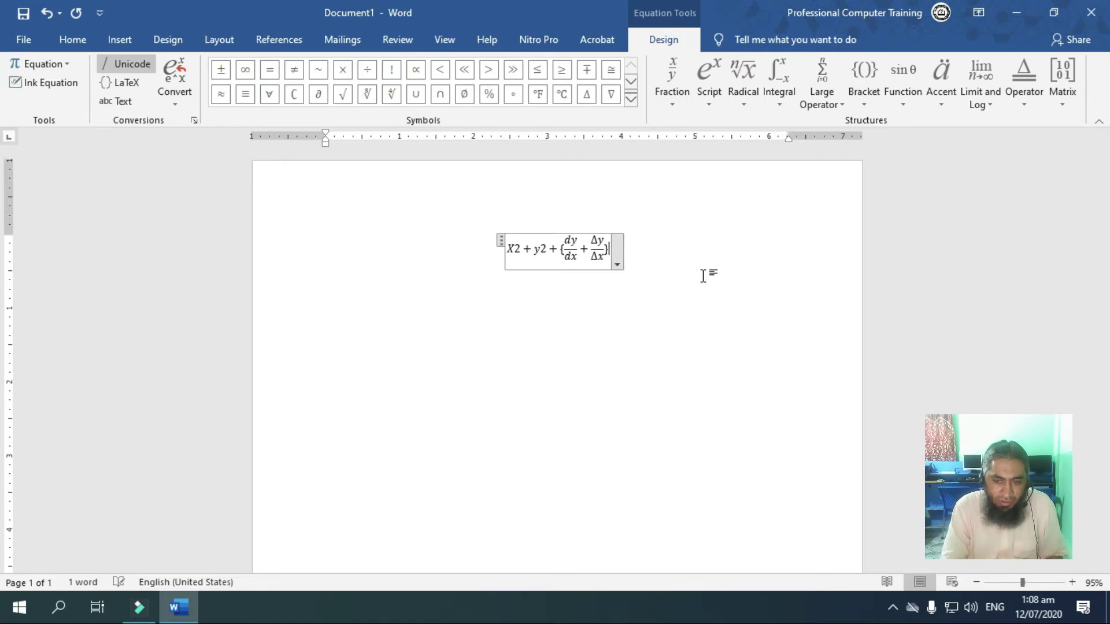
type("/")
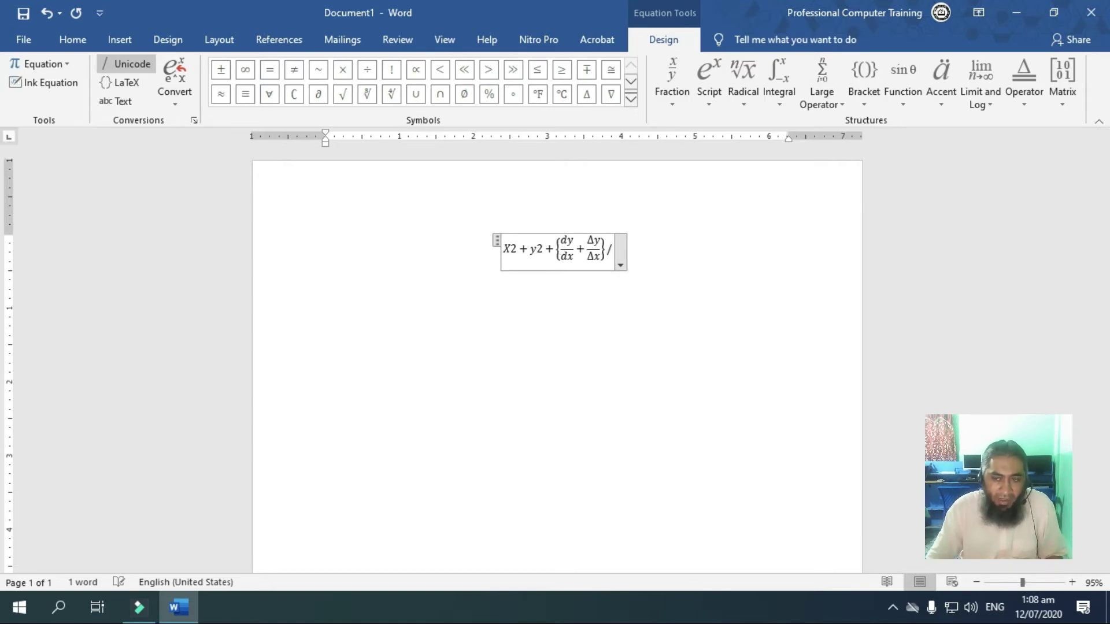
Append the quadratic formula from the Radical gallery and finish editing the equation
left_click(744, 99)
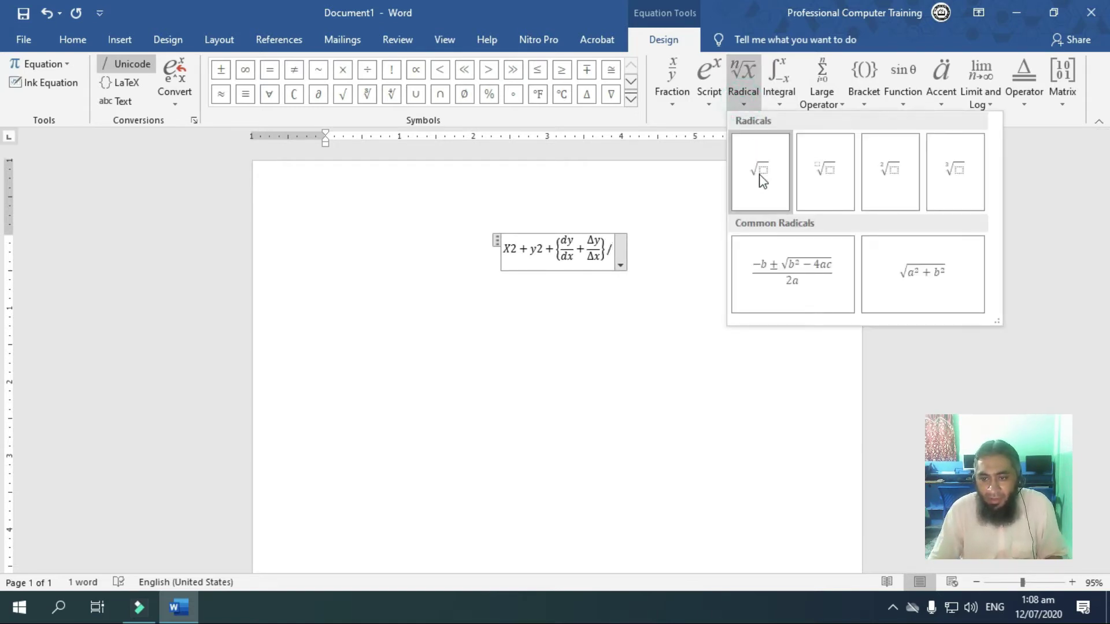
left_click(794, 279)
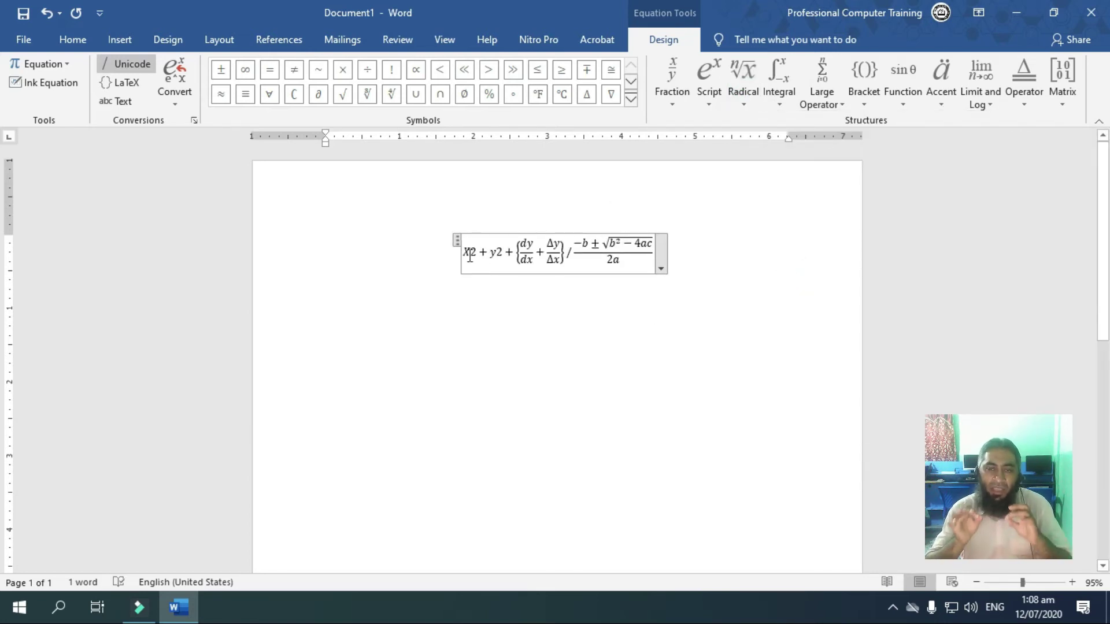
left_click(596, 259)
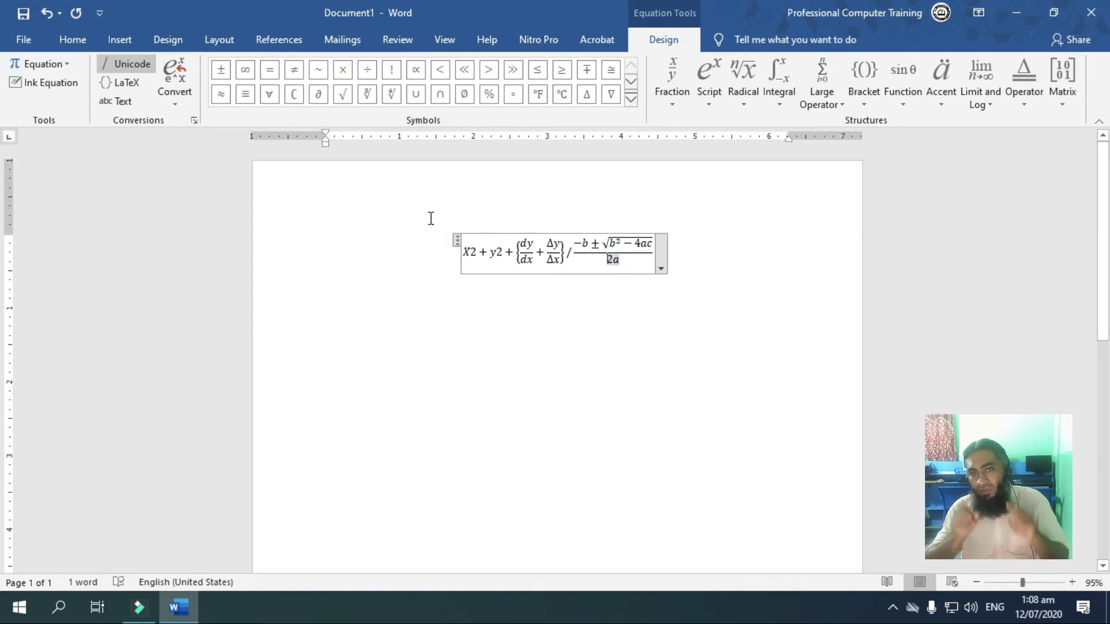
left_click(669, 262)
left_click(654, 264)
Save the equation to the equation gallery as a new equation named '1'
left_click(662, 269)
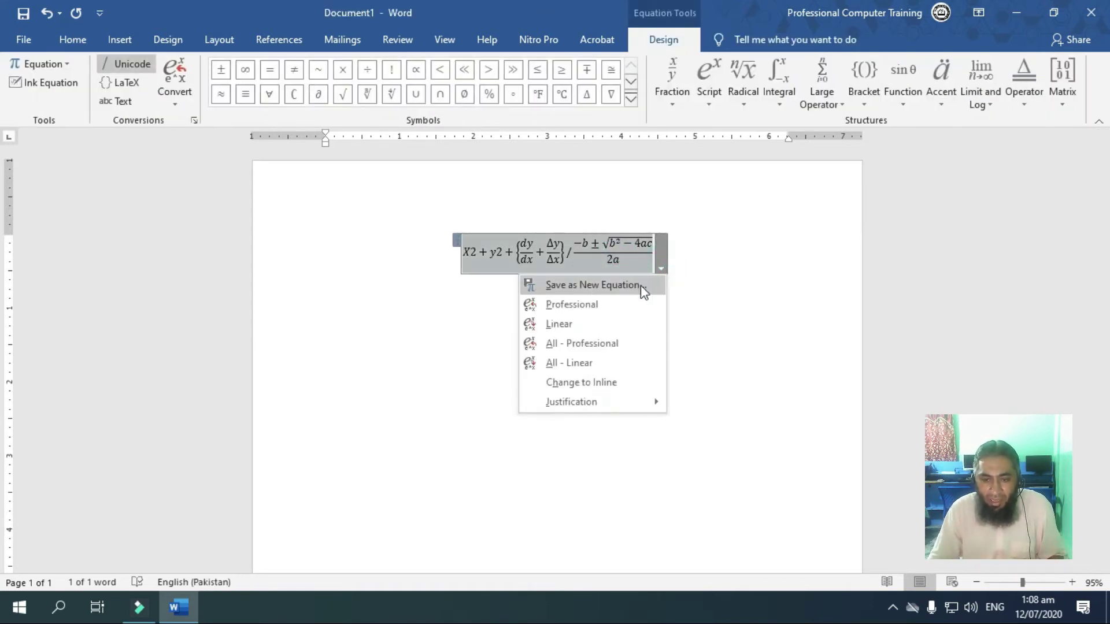
left_click(590, 288)
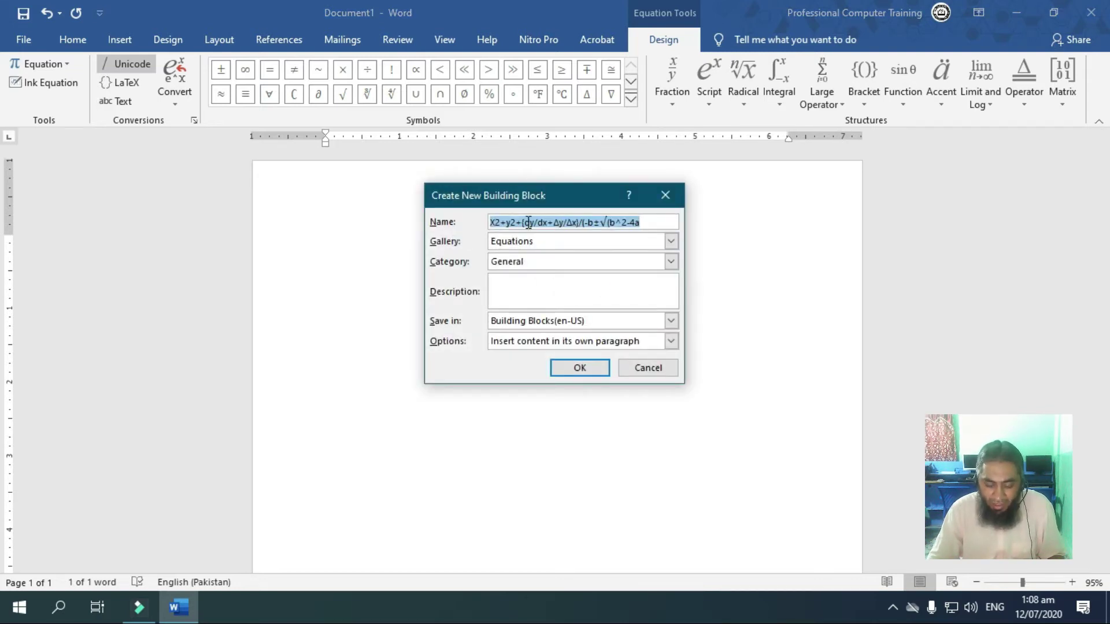
type("1")
left_click(580, 368)
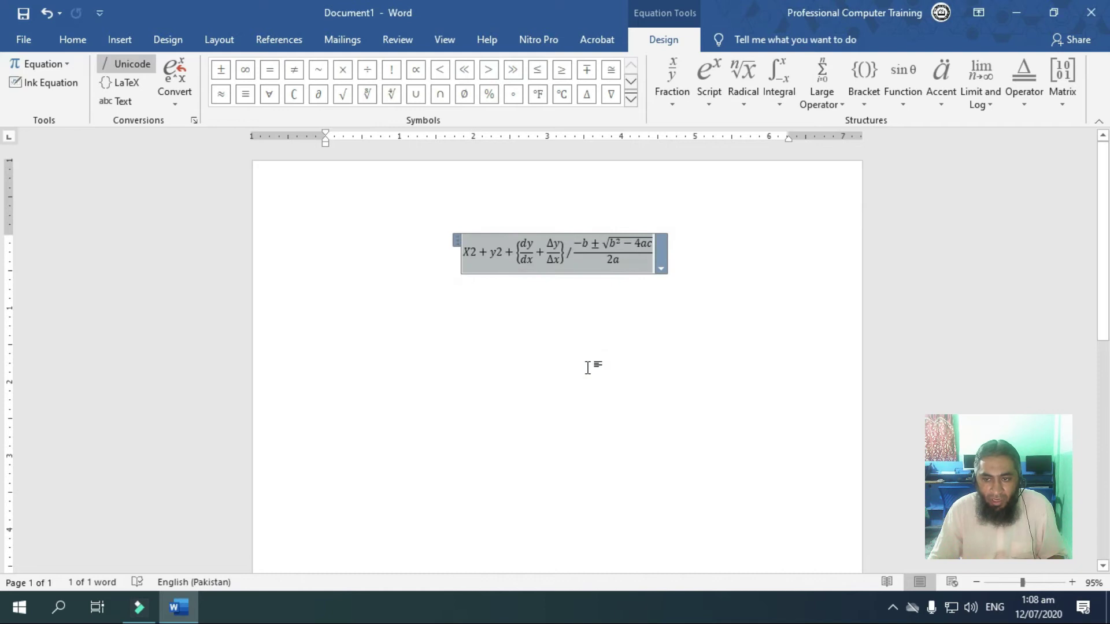
Select the entire equation and delete it from the page
left_click(606, 348)
key("ctrl+a")
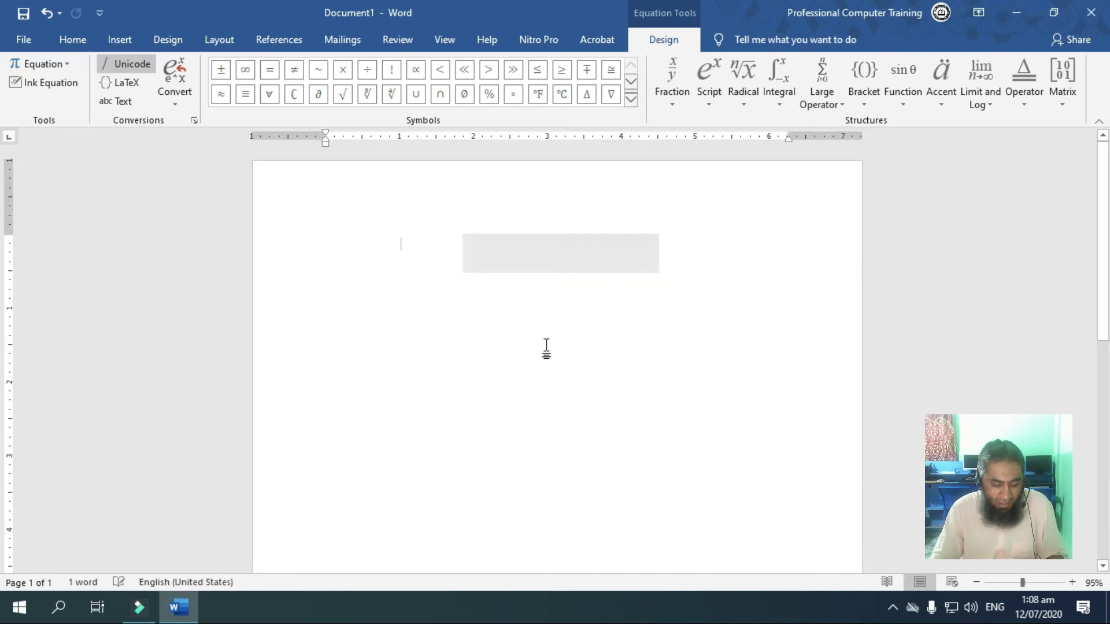
key("Delete")
left_click(120, 41)
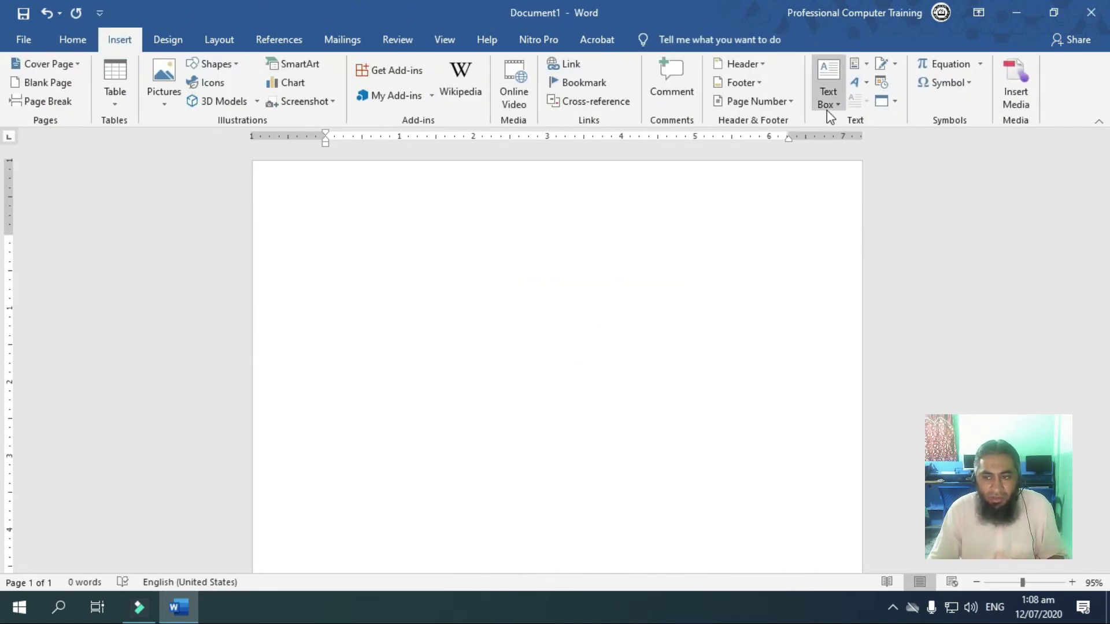
Insert saved equation '1' from the gallery's General section, then move below it
left_click(980, 65)
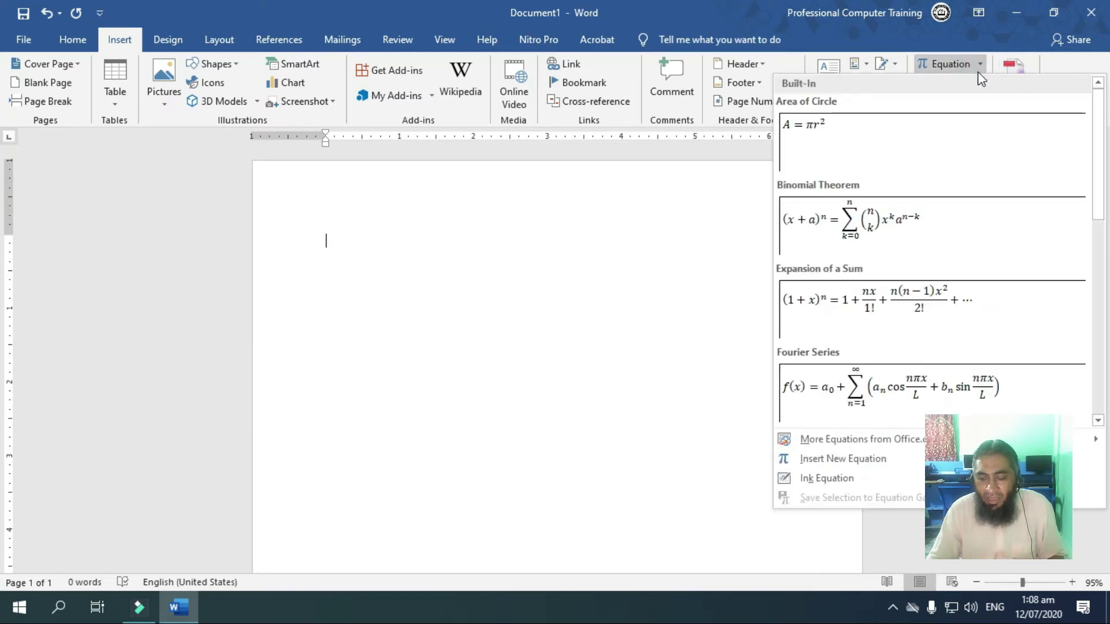
scroll(993, 220, "down", 5)
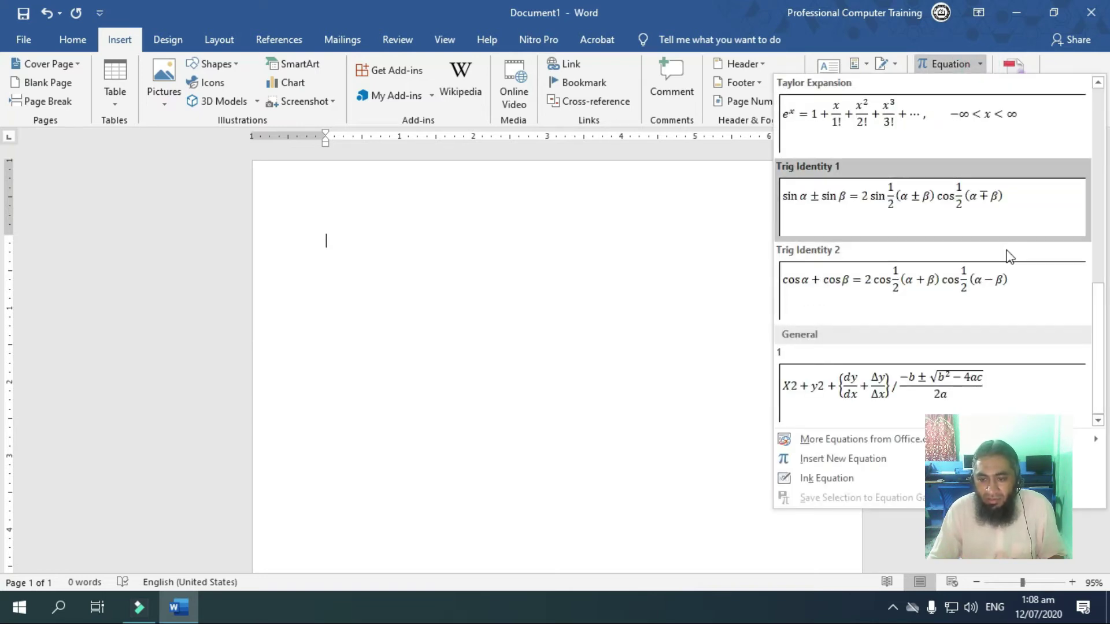
left_click(924, 395)
left_click(510, 382)
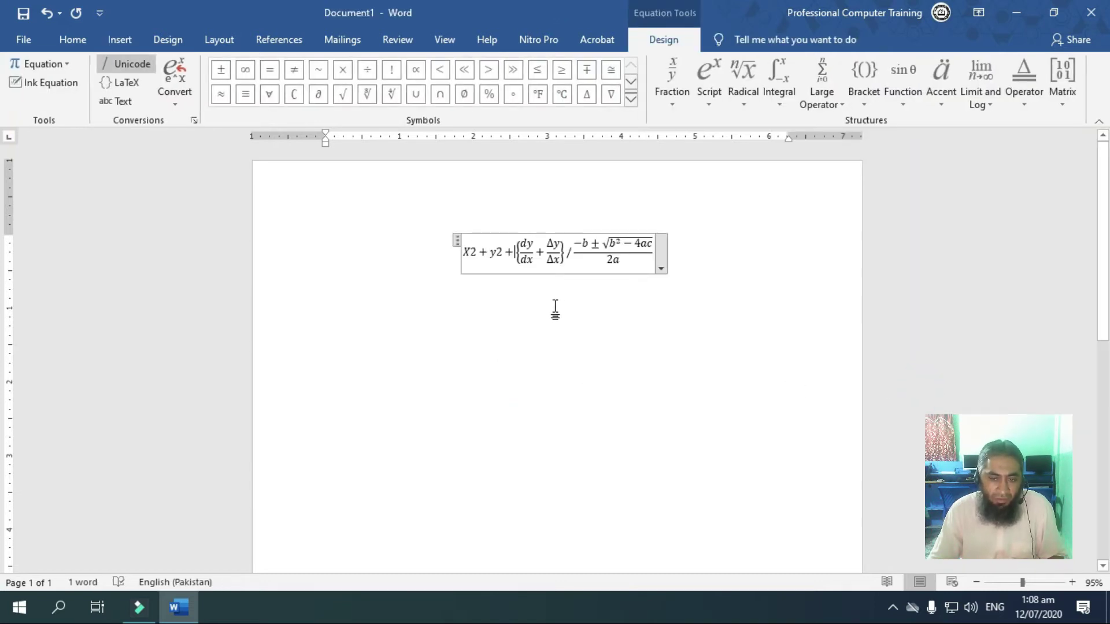
left_click(618, 350)
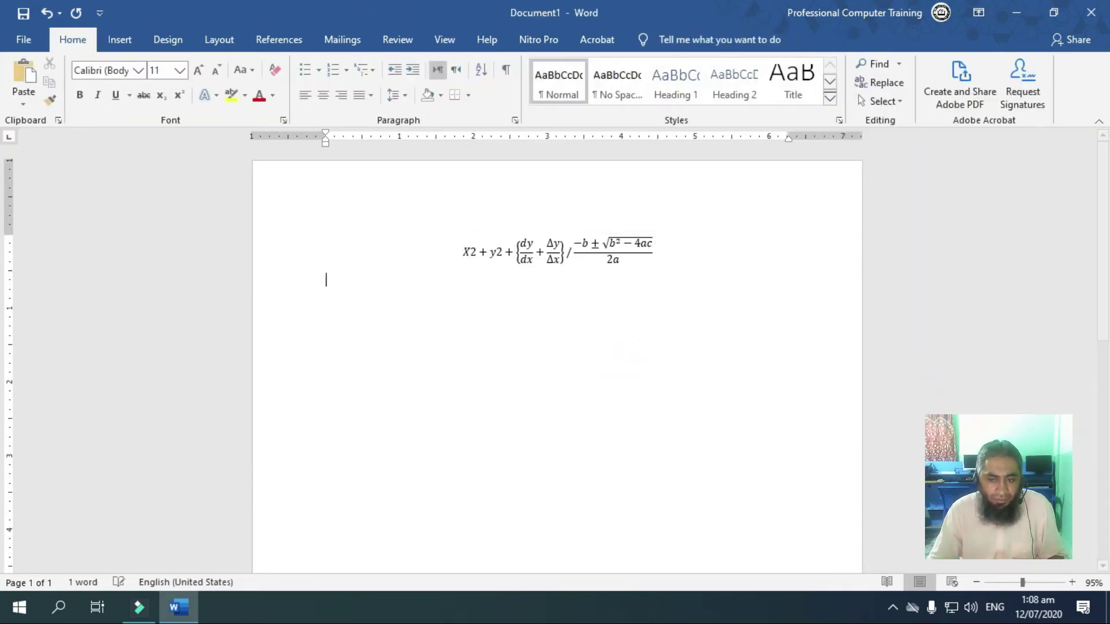
Insert a common symbol and the µ symbol from the Symbol list below the equation
left_click(122, 39)
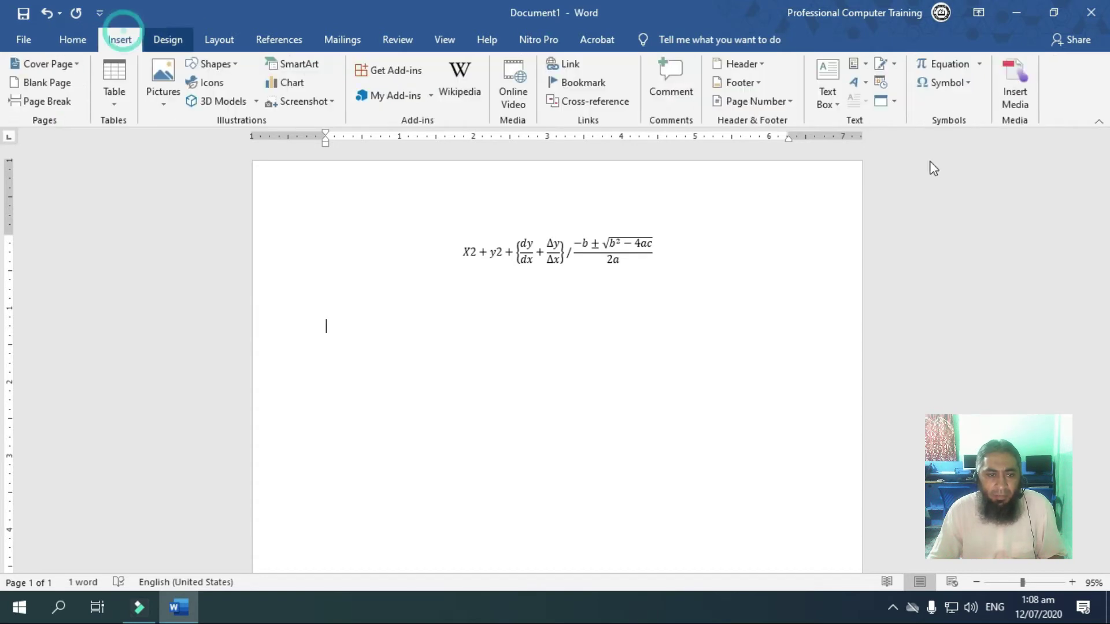
left_click(965, 82)
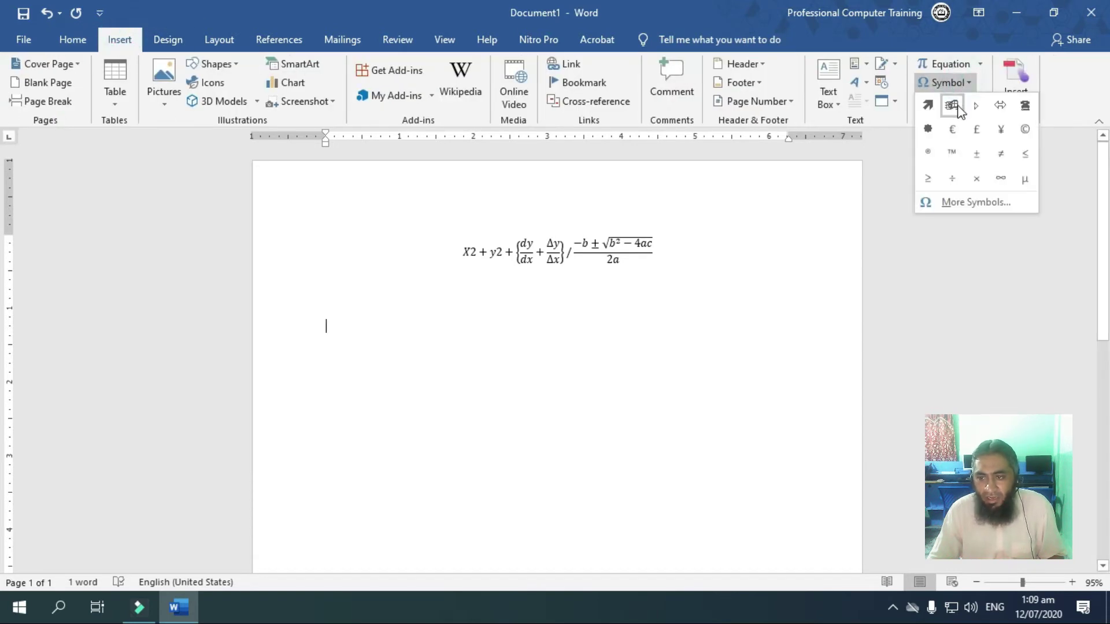
left_click(951, 106)
left_click(960, 84)
left_click(1021, 183)
Insert the Wingdings 2 symbol with code 238 via More Symbols, then close the picker
left_click(948, 82)
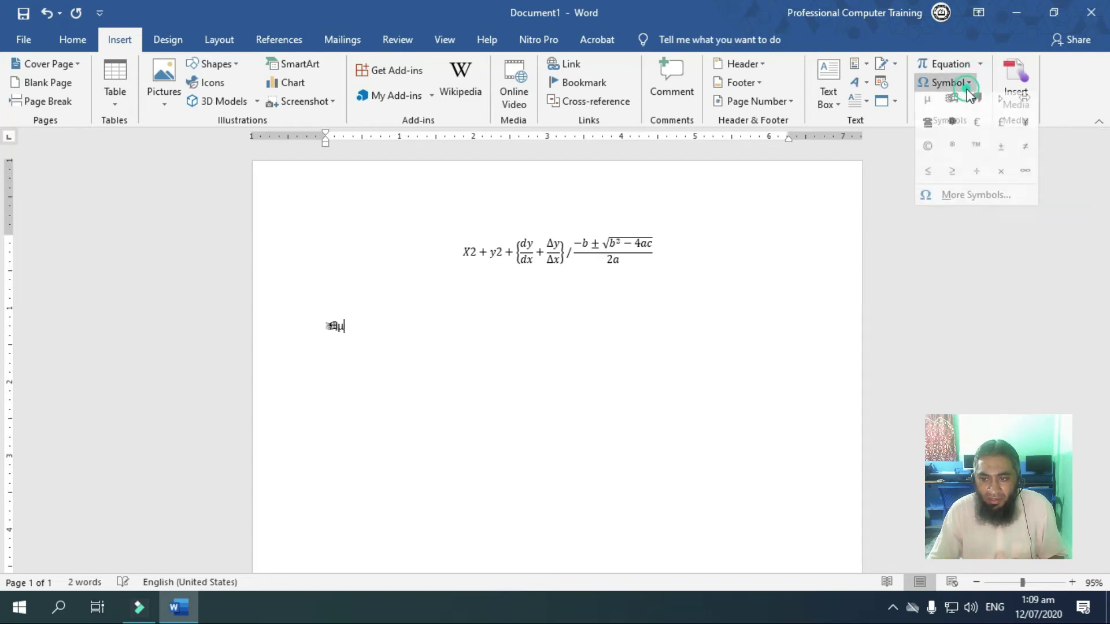
left_click(977, 201)
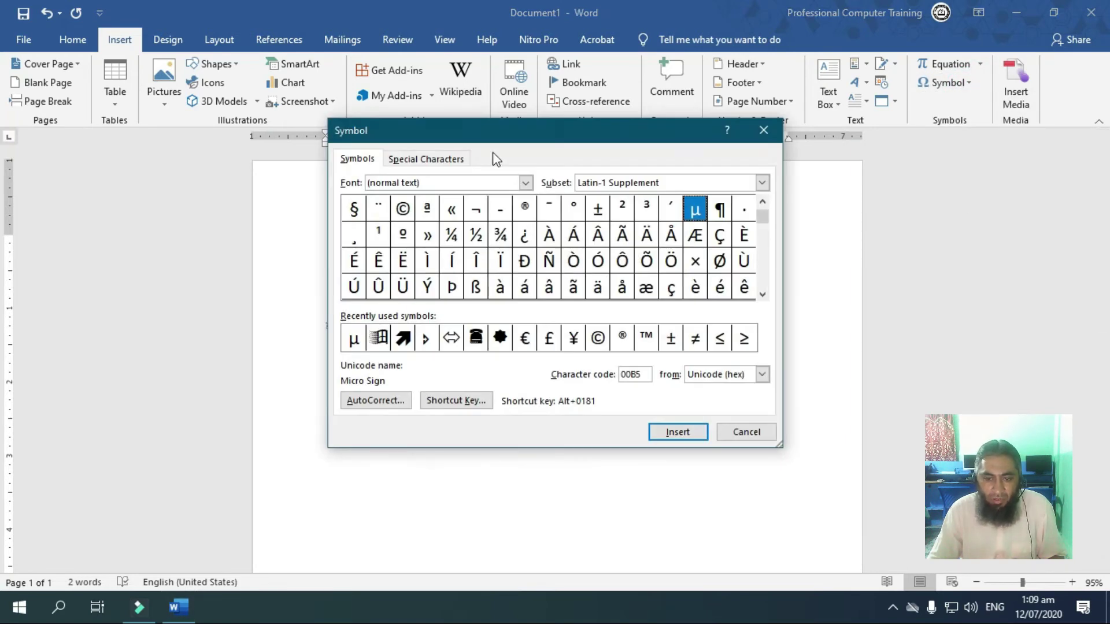
left_click_drag(492, 130, 720, 74)
left_click(704, 282)
left_click(728, 282)
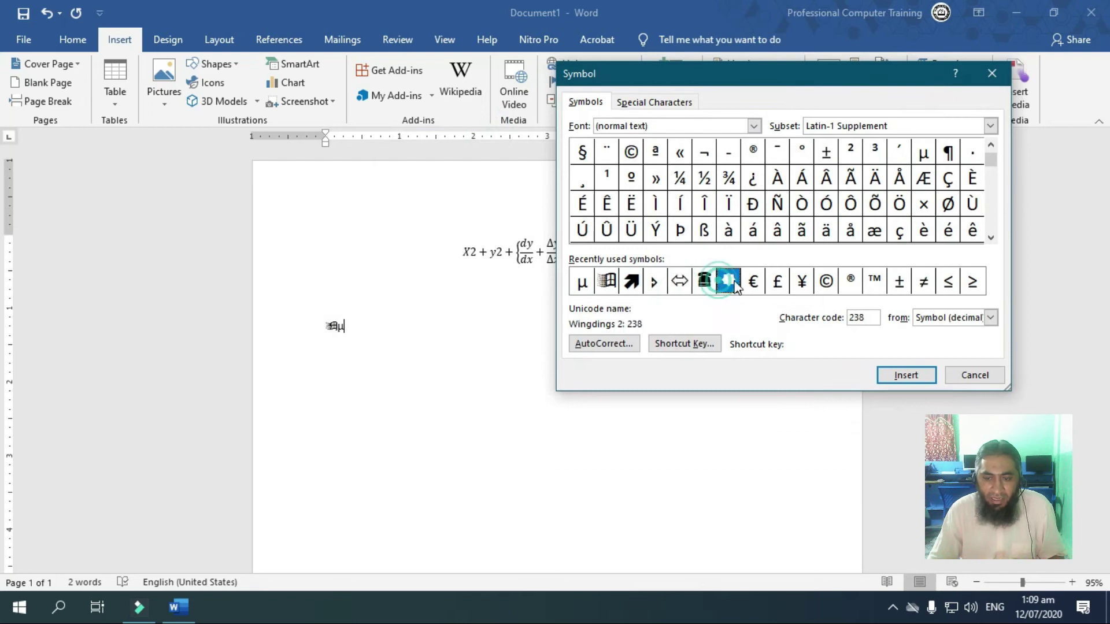
left_click(905, 376)
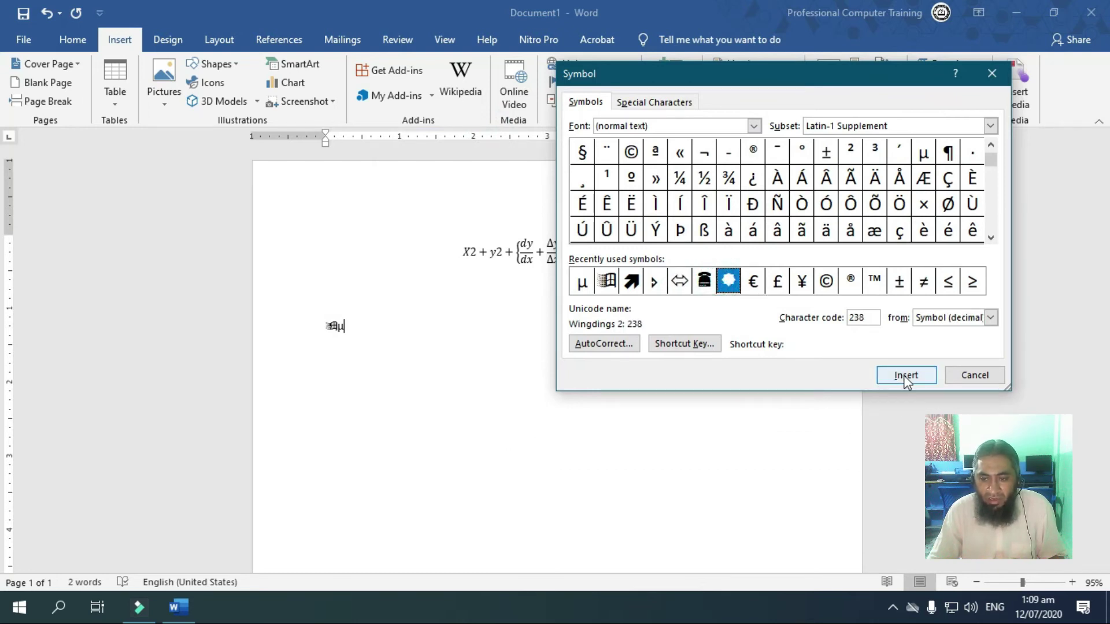
left_click(977, 374)
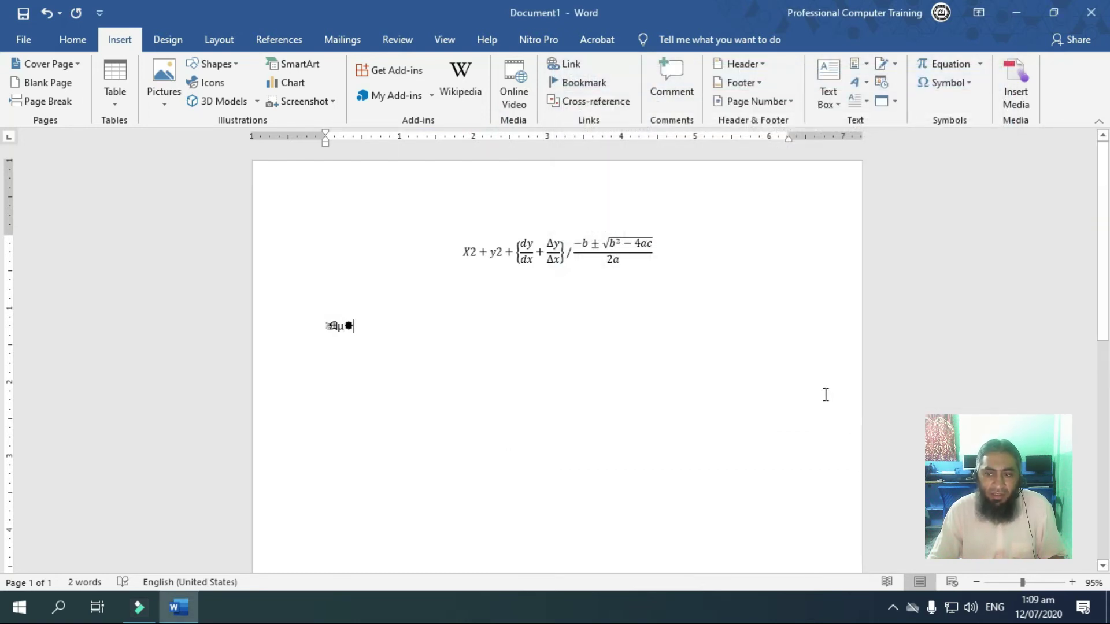